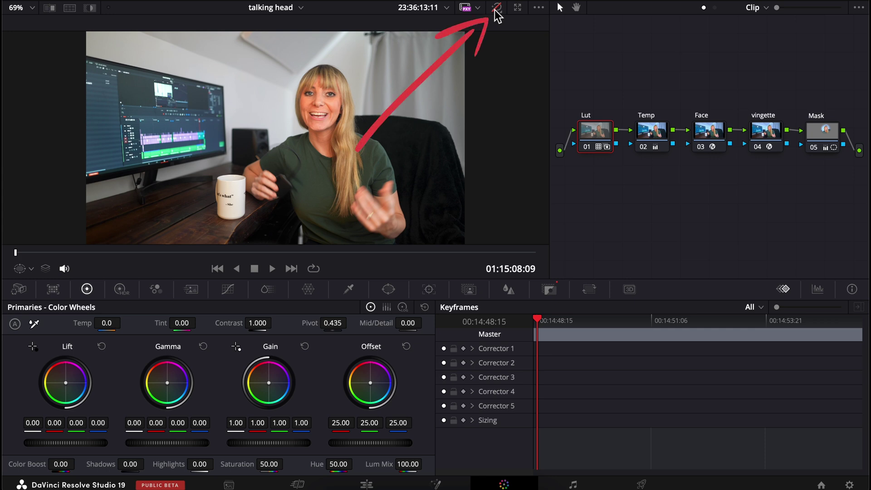
Step: Compare the grade by toggling all nodes off, then the Temp, vignette and Mask nodes individually
{"action": "left_click", "coordinate": [495, 10]}
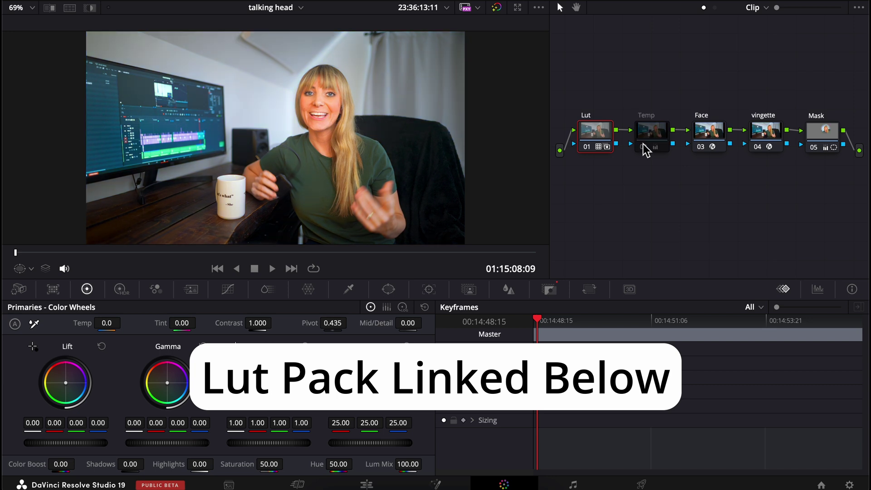
{"action": "left_click", "coordinate": [705, 151]}
{"action": "left_click", "coordinate": [766, 152]}
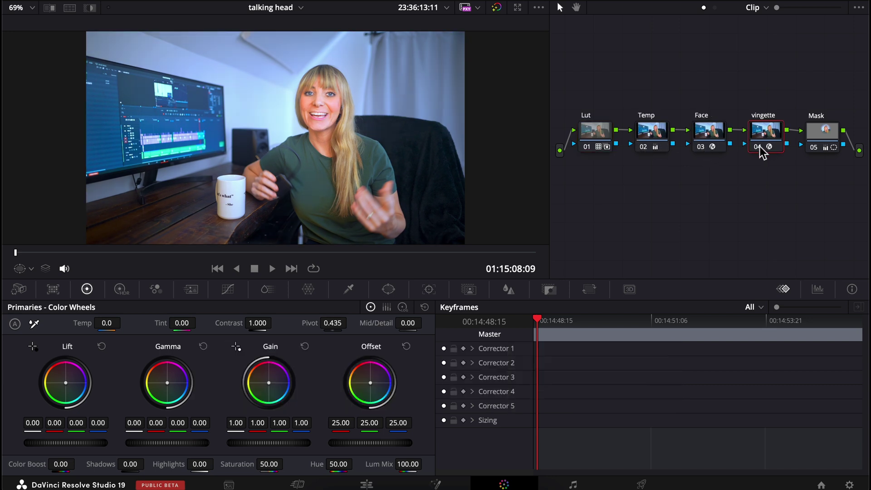
{"action": "left_click", "coordinate": [768, 155]}
{"action": "left_click", "coordinate": [814, 151]}
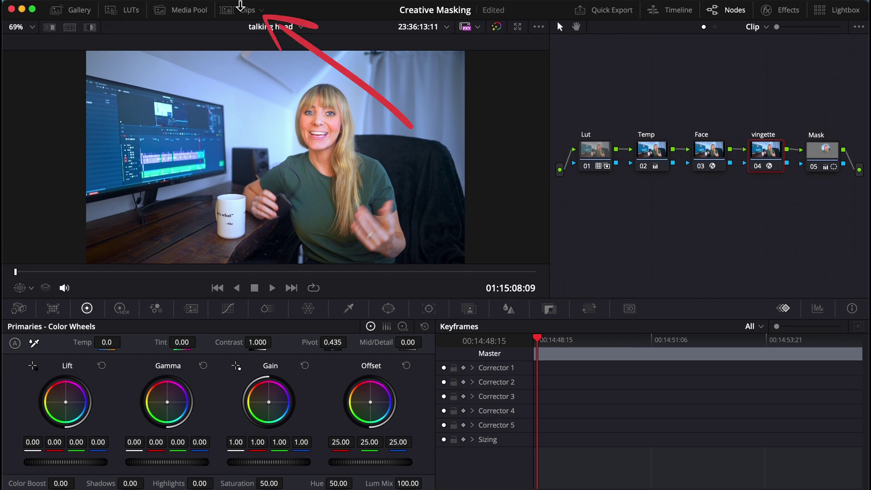
Step: Paste the copied grade onto clip 22 from the clips strip, then undo it
{"action": "left_click", "coordinate": [239, 7]}
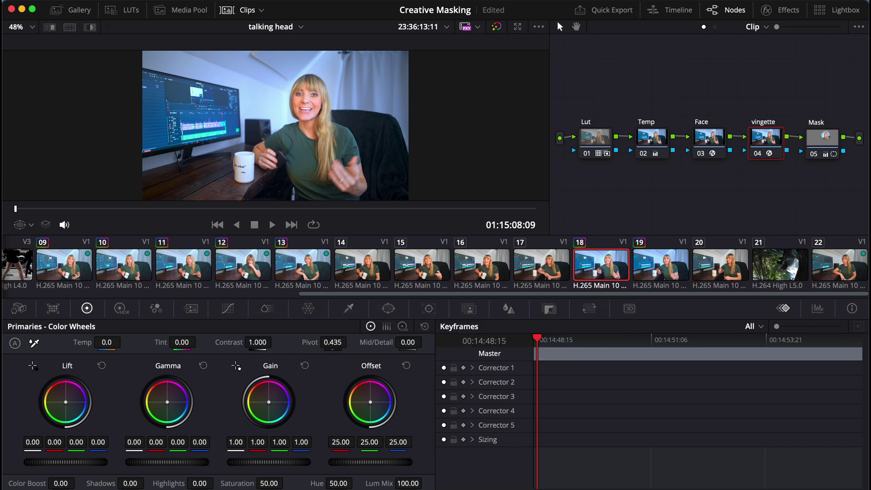
{"action": "left_click", "coordinate": [838, 274]}
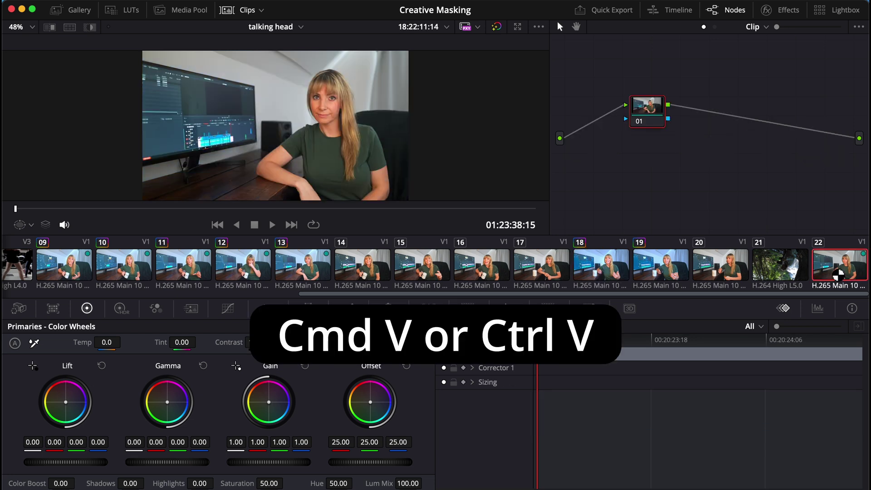
{"action": "key", "text": "ctrl+v"}
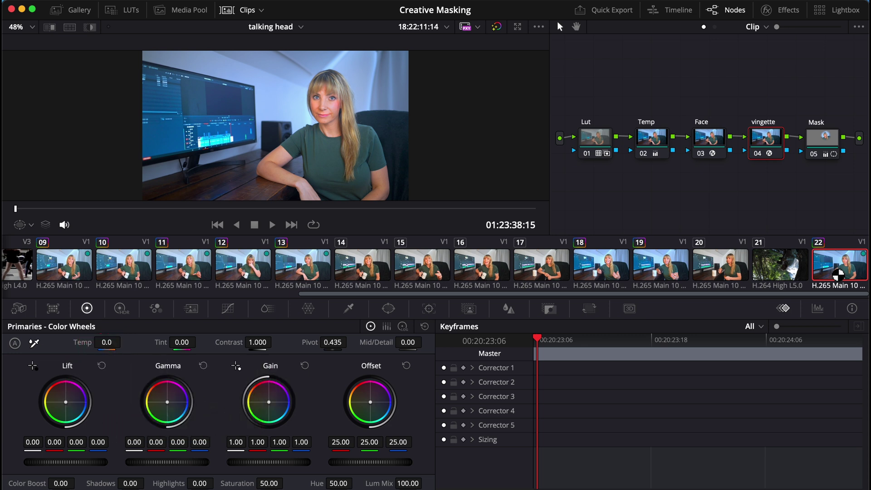
{"action": "key", "text": "ctrl+z"}
{"action": "key", "text": "ctrl+z"}
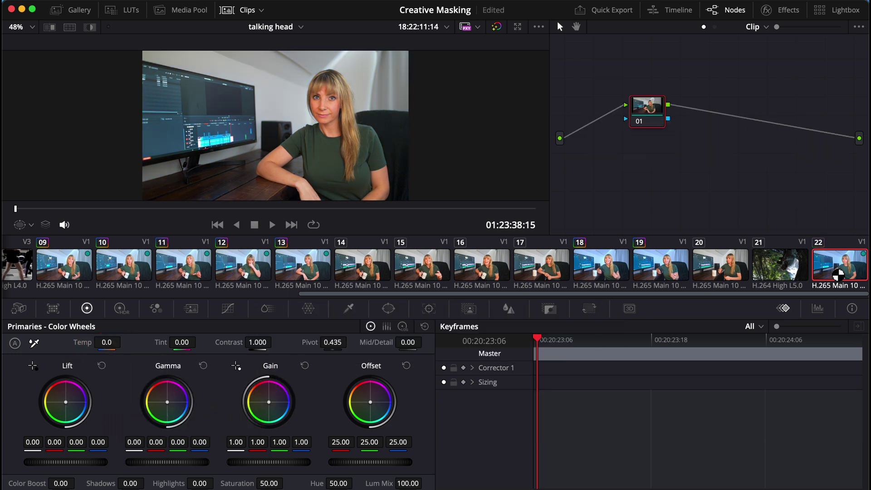
Step: Grab clip 18's grade as a still in the Gallery's PowerGrade 1 album
{"action": "left_click", "coordinate": [596, 270]}
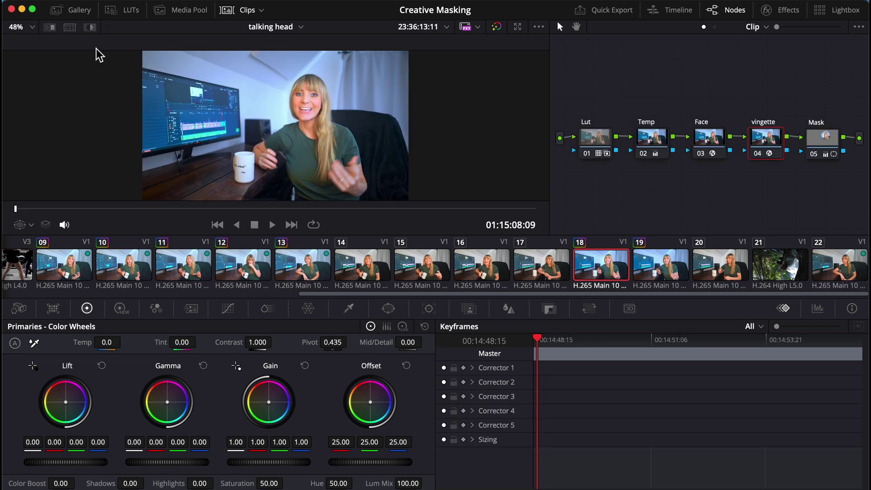
{"action": "left_click", "coordinate": [74, 15]}
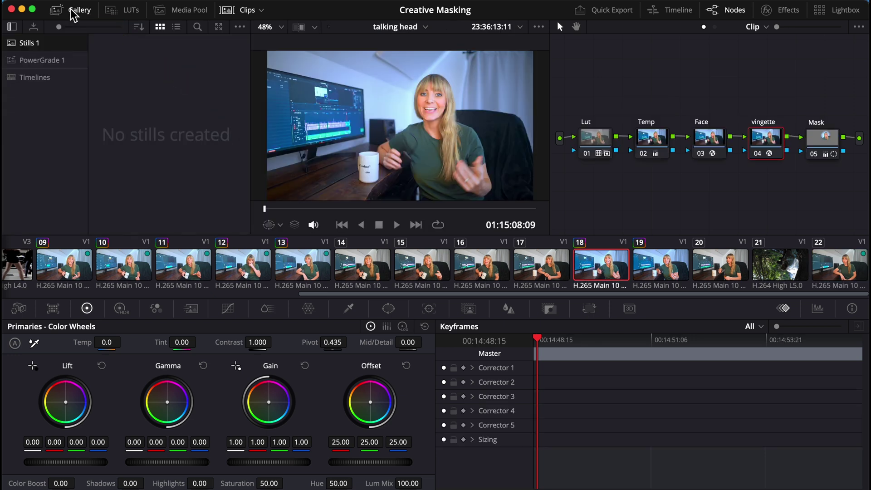
{"action": "left_click", "coordinate": [36, 61]}
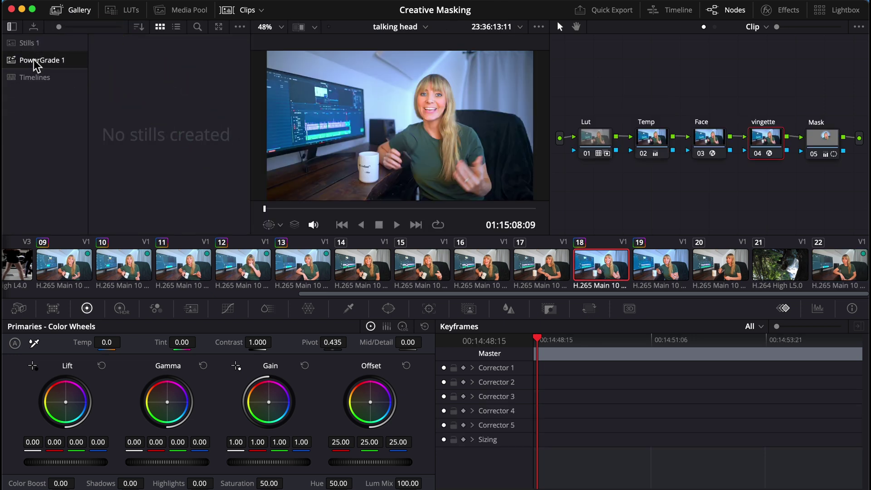
{"action": "right_click", "coordinate": [33, 122]}
{"action": "right_click", "coordinate": [334, 104]}
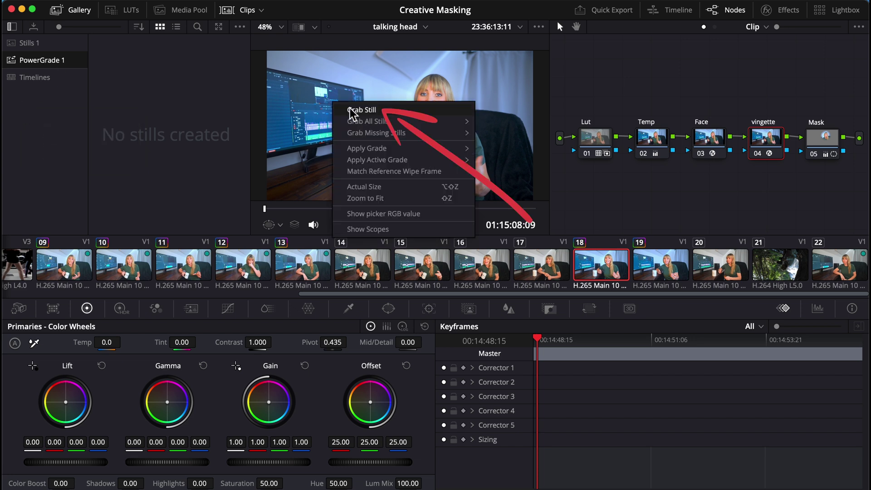
{"action": "left_click", "coordinate": [353, 111]}
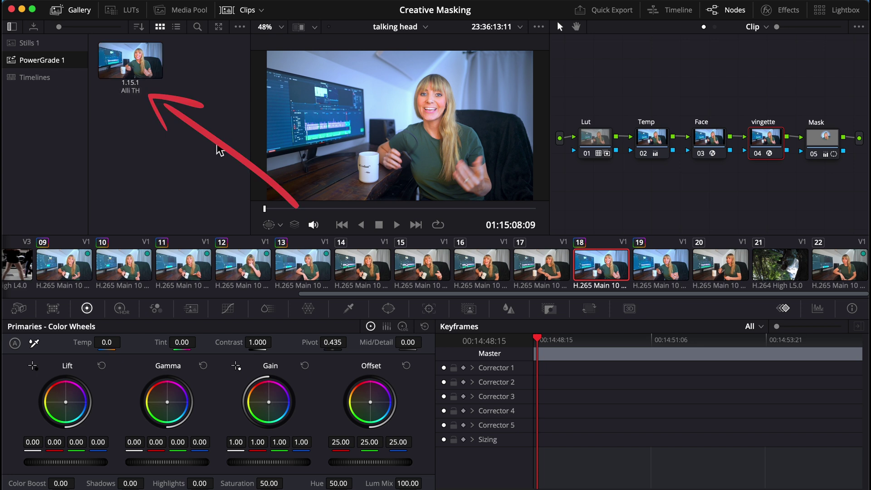
Step: Apply the saved PowerGrade still to clip 22, then switch to Untitled Project 8
{"action": "left_click", "coordinate": [839, 272]}
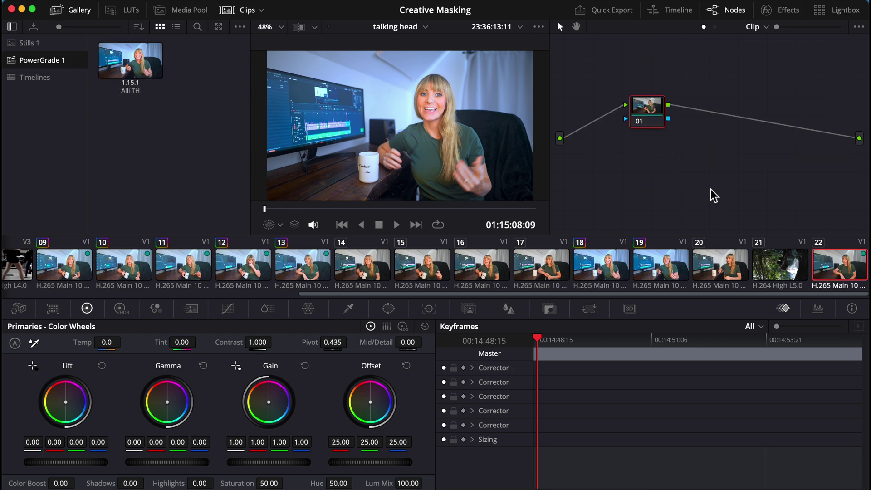
{"action": "double_click", "coordinate": [130, 62]}
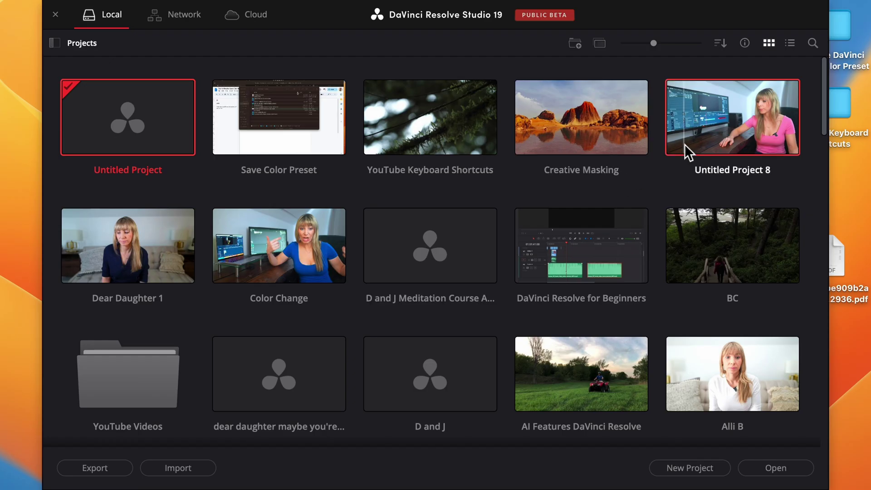
{"action": "double_click", "coordinate": [685, 145]}
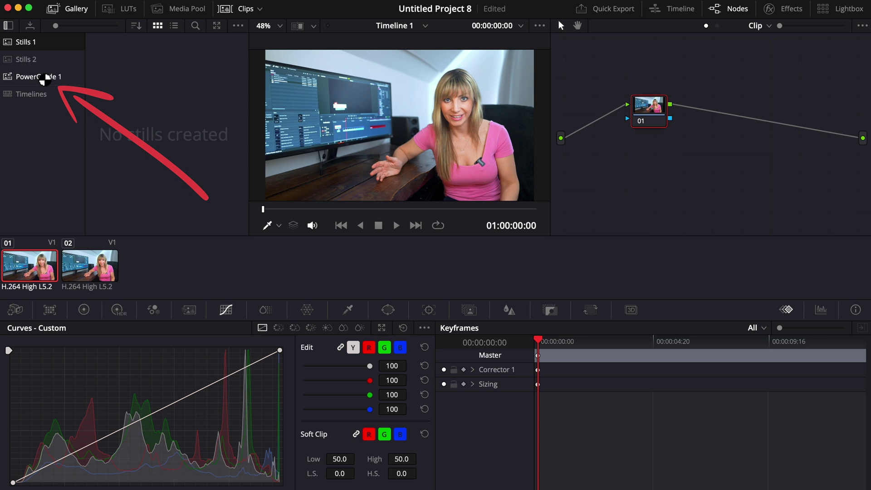
Step: Apply still 1.15.1 from PowerGrade 1 to clip 01 of Untitled Project 8
{"action": "left_click", "coordinate": [45, 78]}
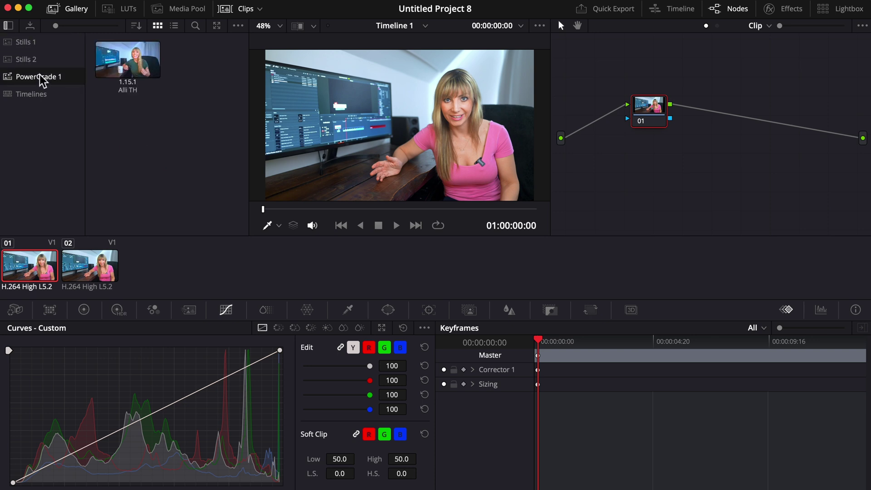
{"action": "middle_click", "coordinate": [124, 60]}
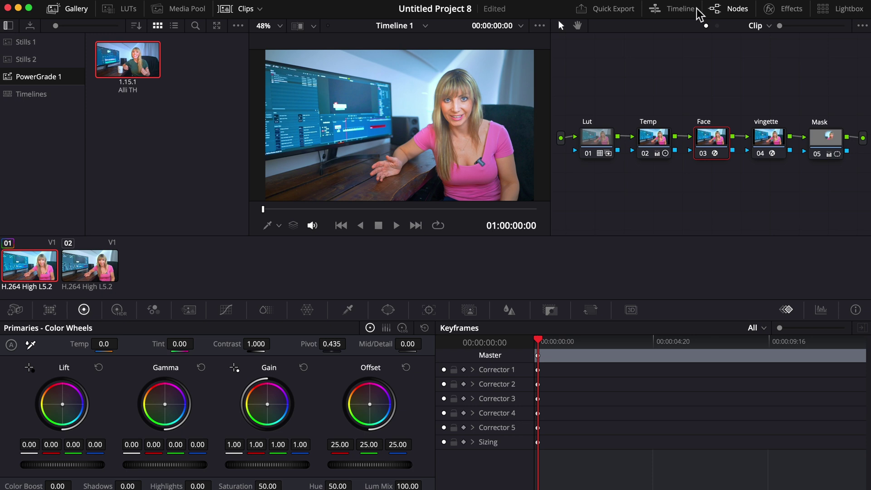
Step: Re-run Face Refinement tracking forward on the Face node and check a later frame
{"action": "left_click", "coordinate": [790, 10]}
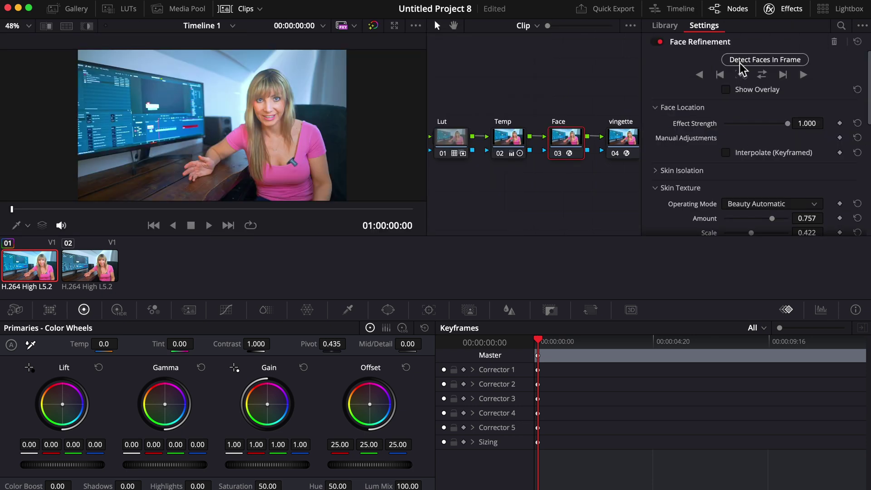
{"action": "left_click", "coordinate": [763, 76]}
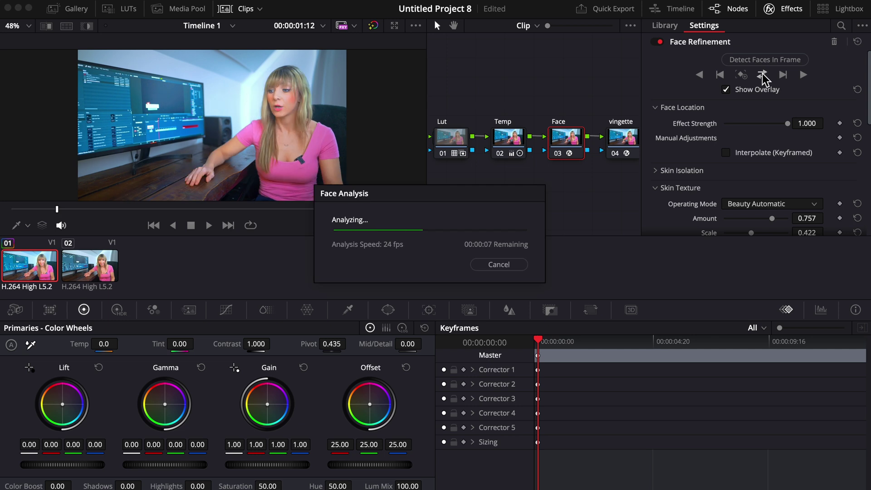
{"action": "left_click_drag", "start_coordinate": [26, 208], "coordinate": [57, 209]}
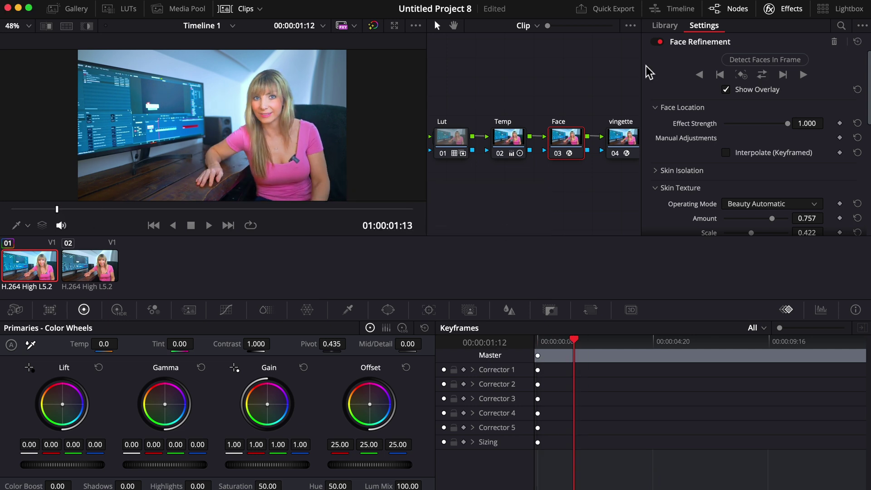